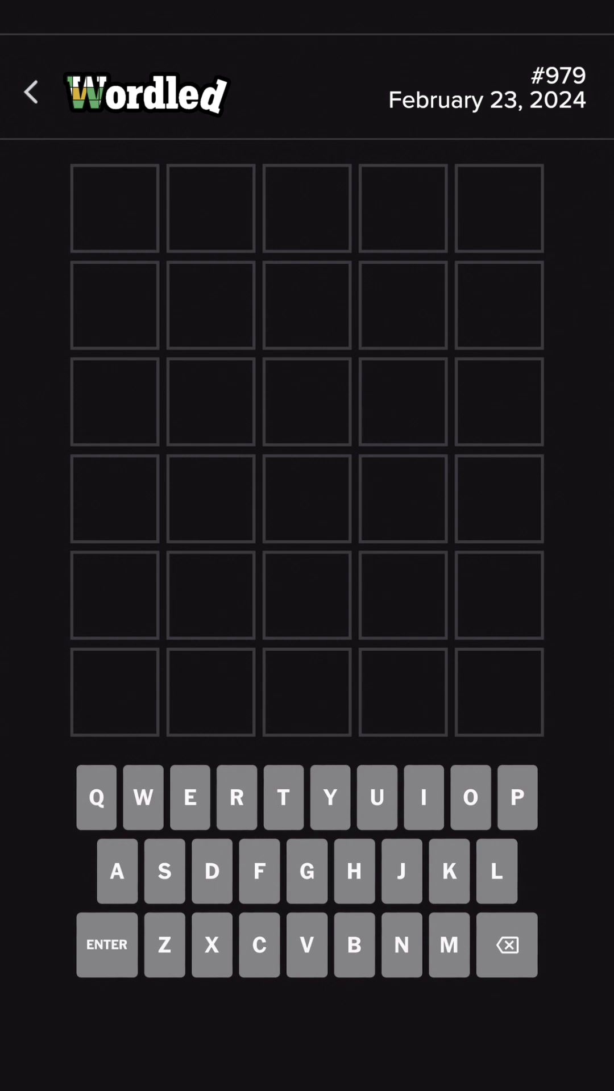
pyautogui.write('cl')
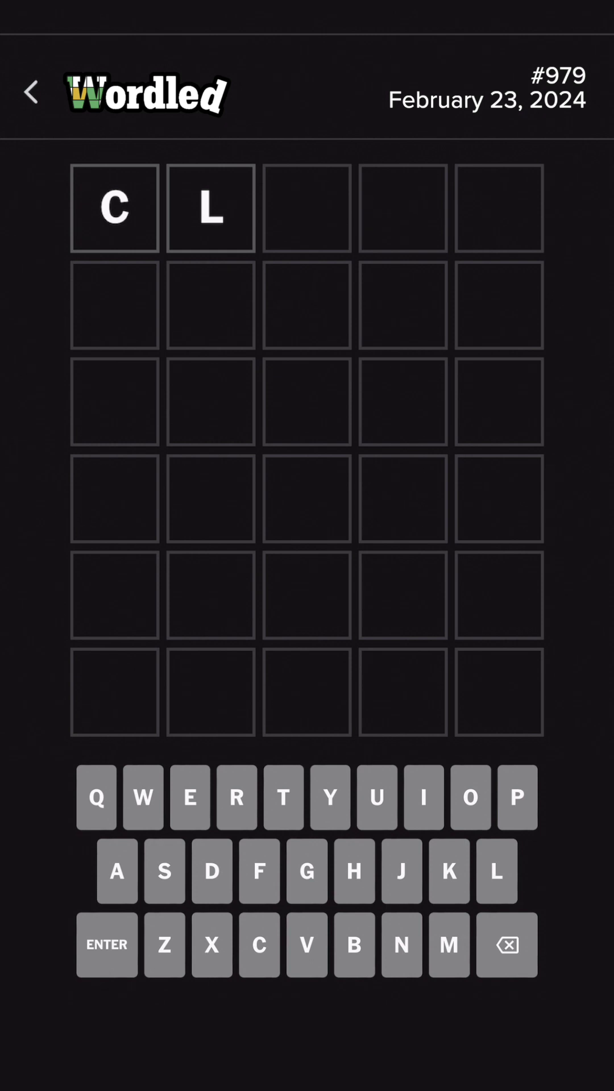
pyautogui.write('ear')
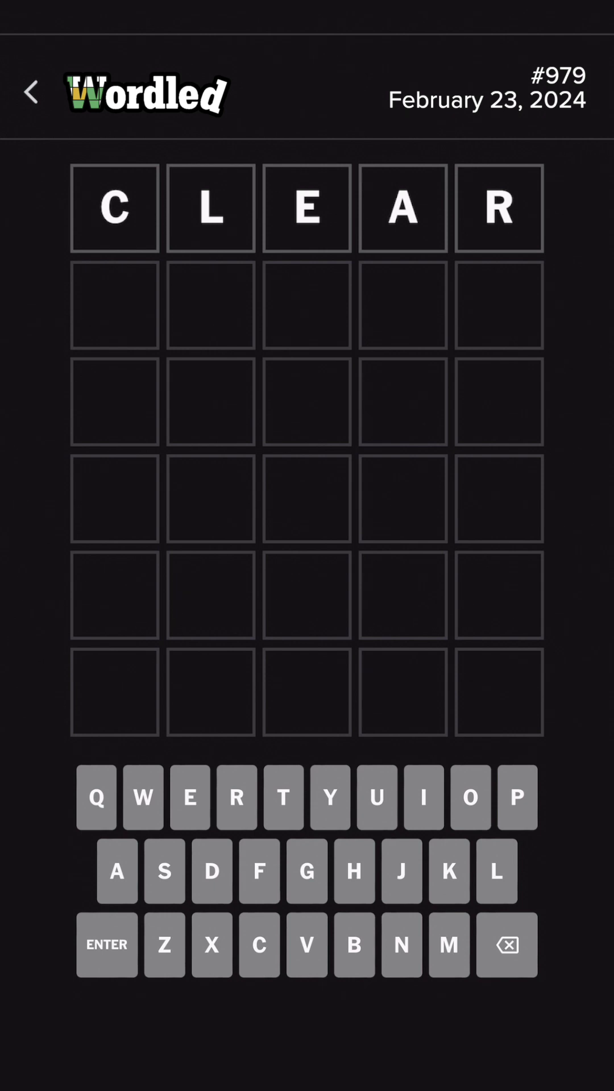
# Step: Enter CLEAR as the opening guess, showing A and R present but misplaced
pyautogui.press('Return')
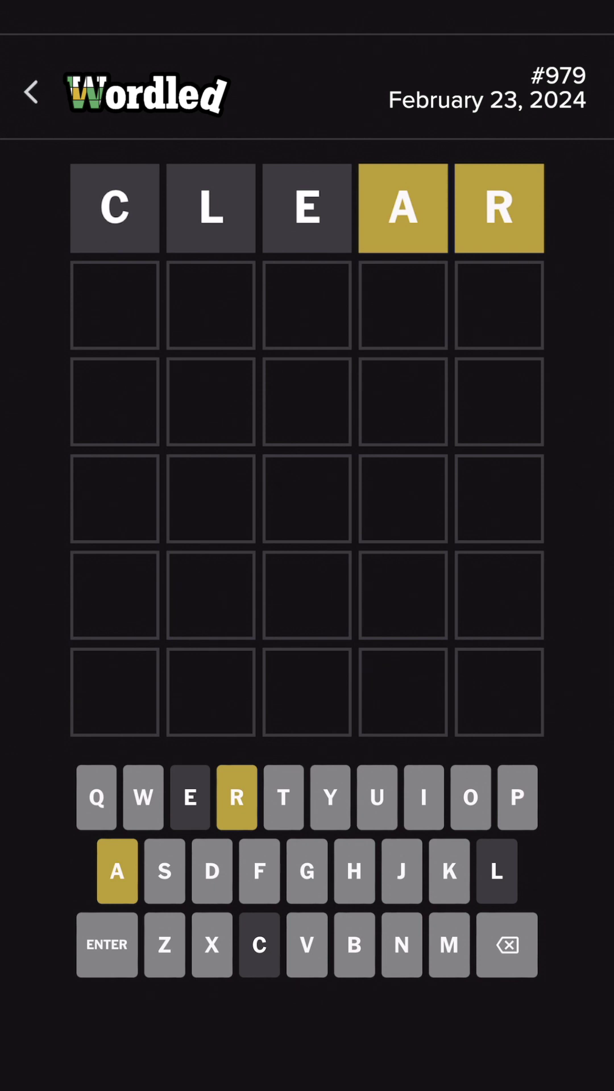
pyautogui.write('r')
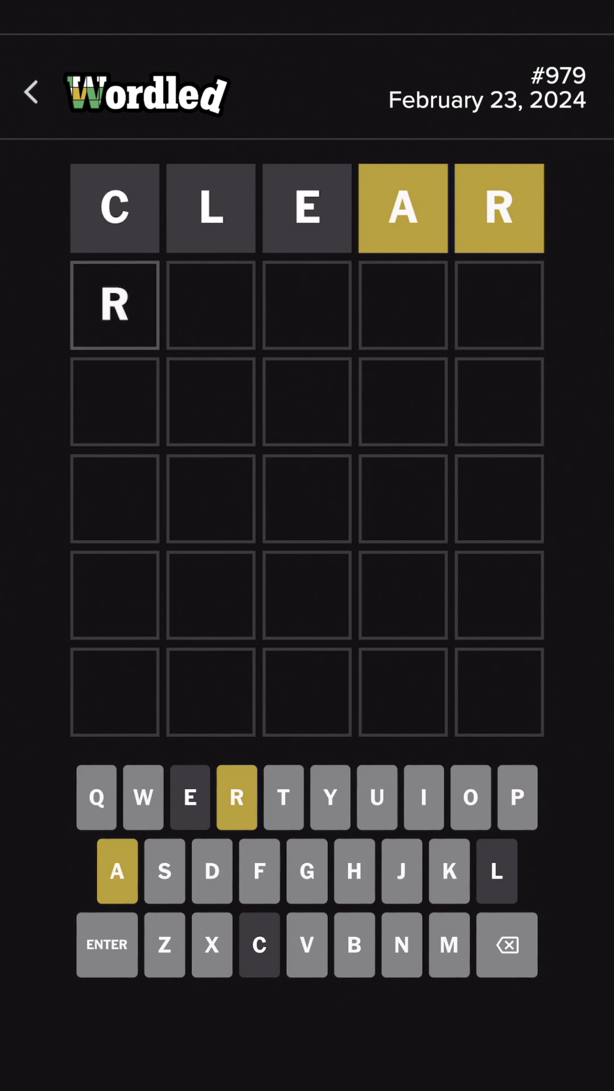
# Step: Delete the stray R and enter BRAVO, fixing A in place with R still misplaced
pyautogui.click(506, 944)
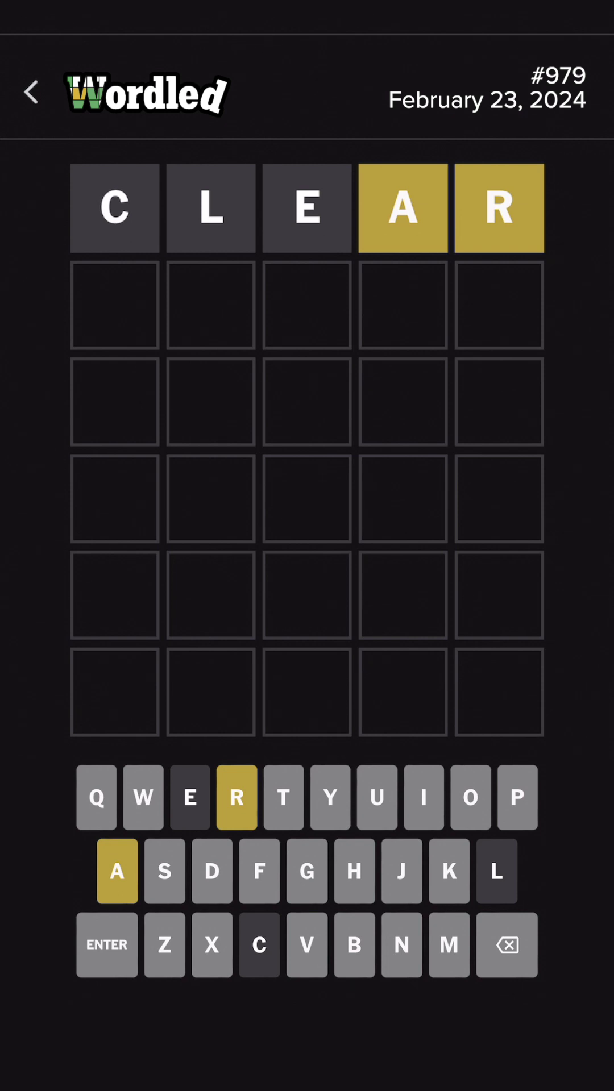
pyautogui.write('br')
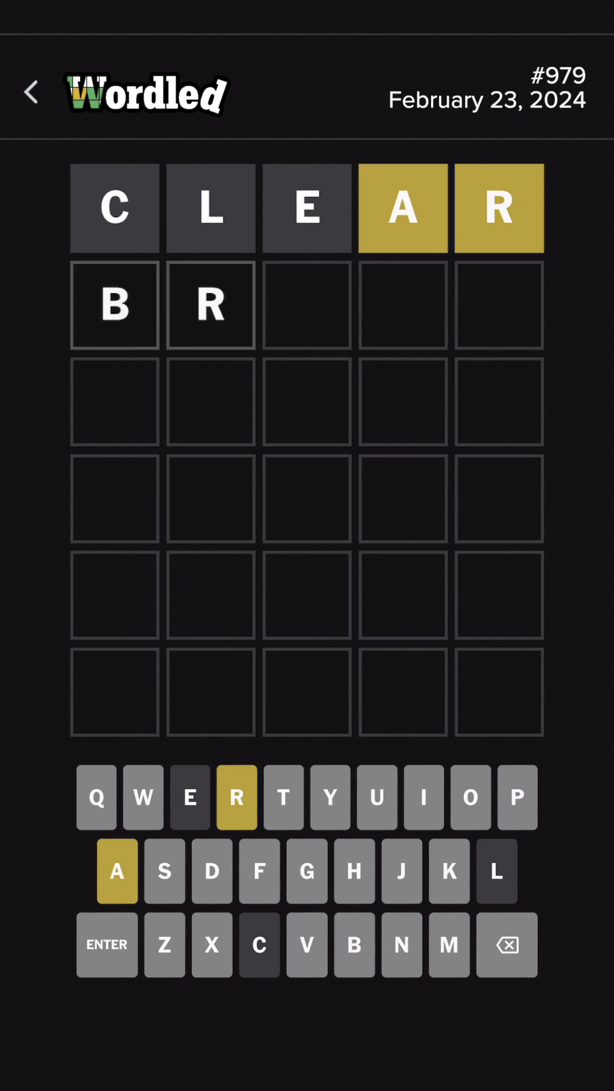
pyautogui.write('avo')
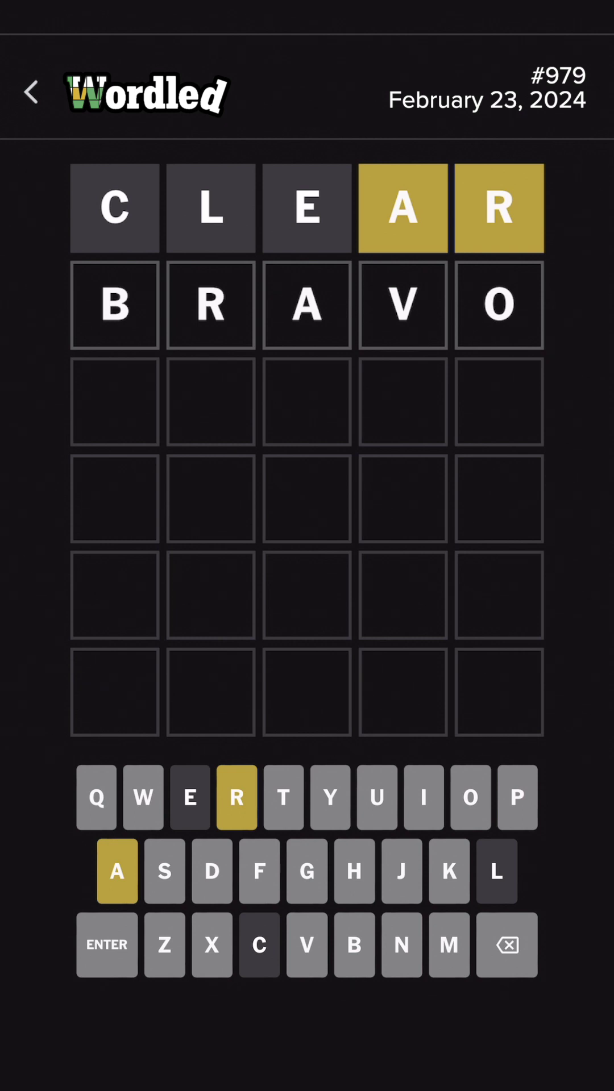
pyautogui.click(106, 945)
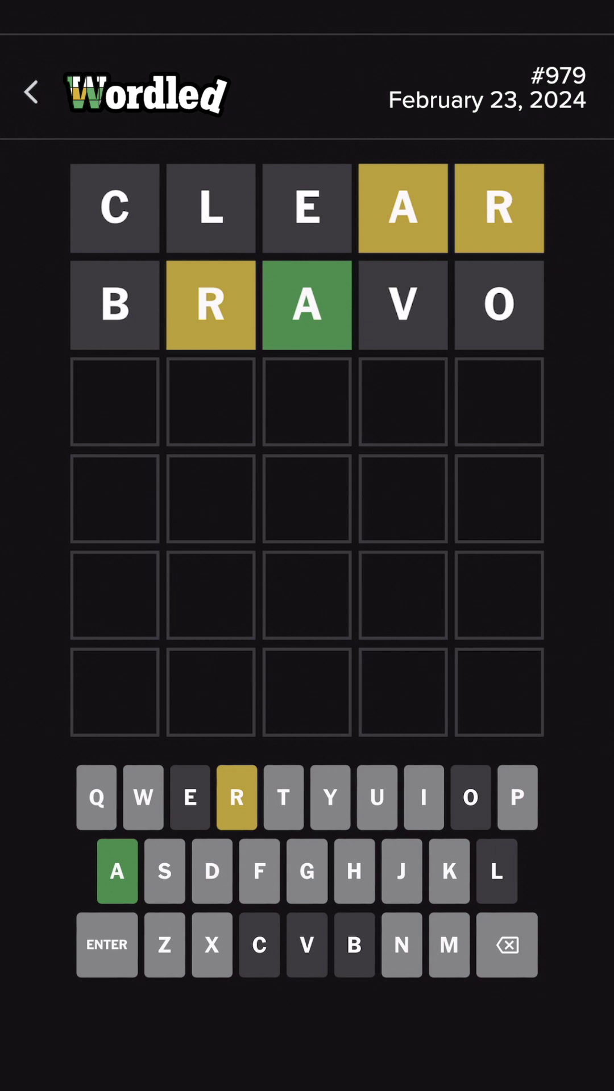
pyautogui.write('s')
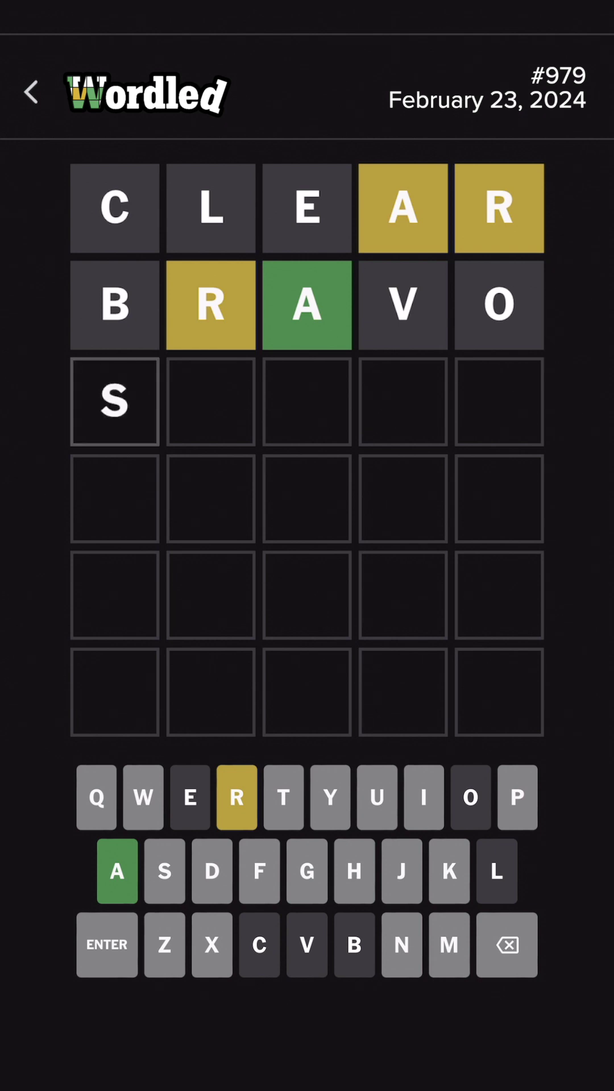
pyautogui.write('mar')
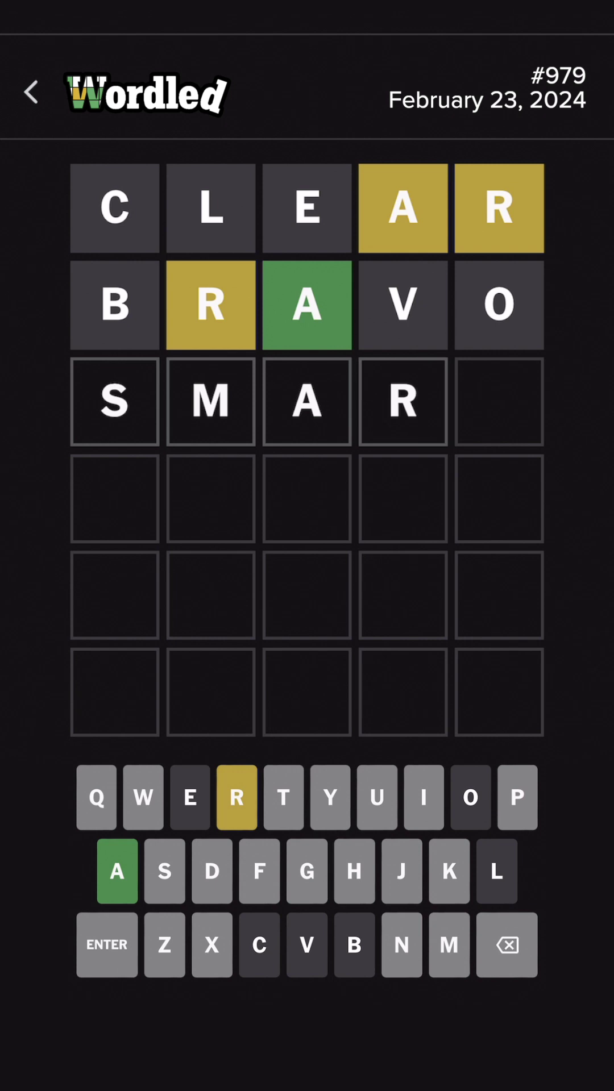
pyautogui.write('t')
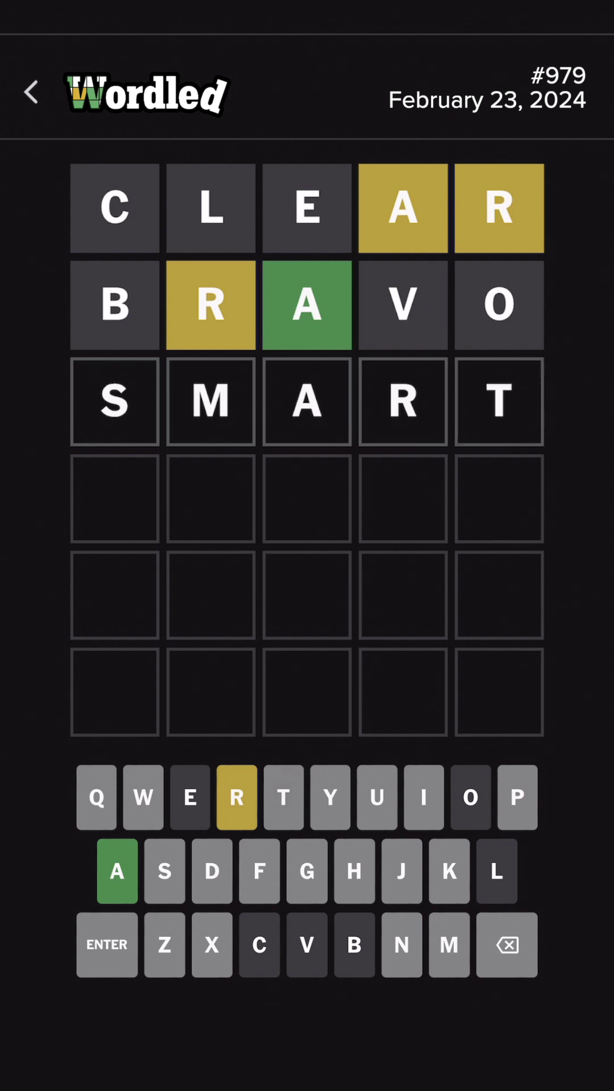
# Step: Enter SMART, locking A, R and T into the last three positions
pyautogui.click(106, 944)
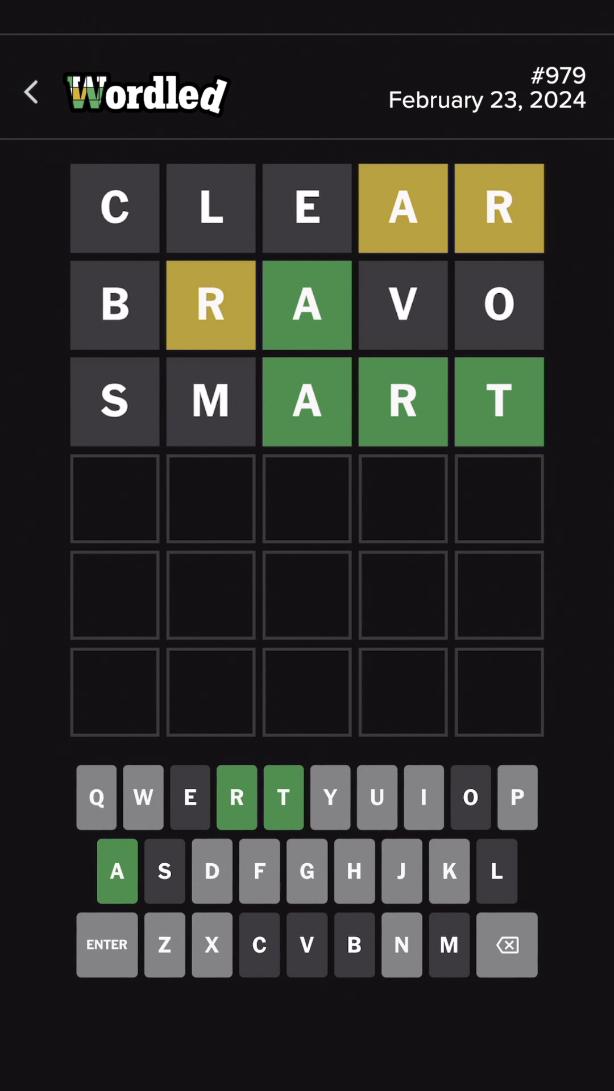
pyautogui.write('a')
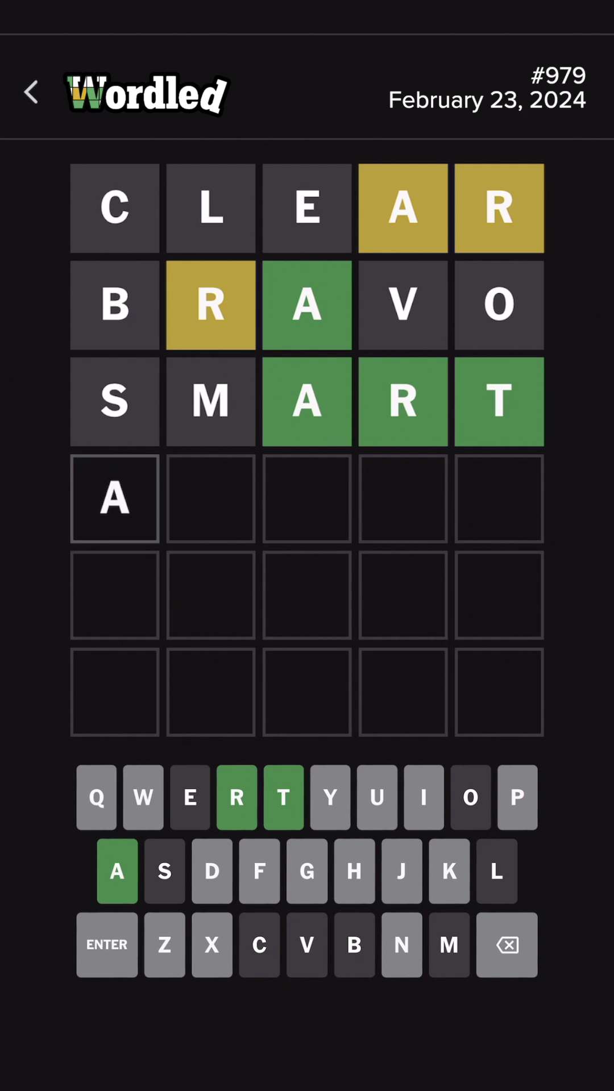
pyautogui.write('p')
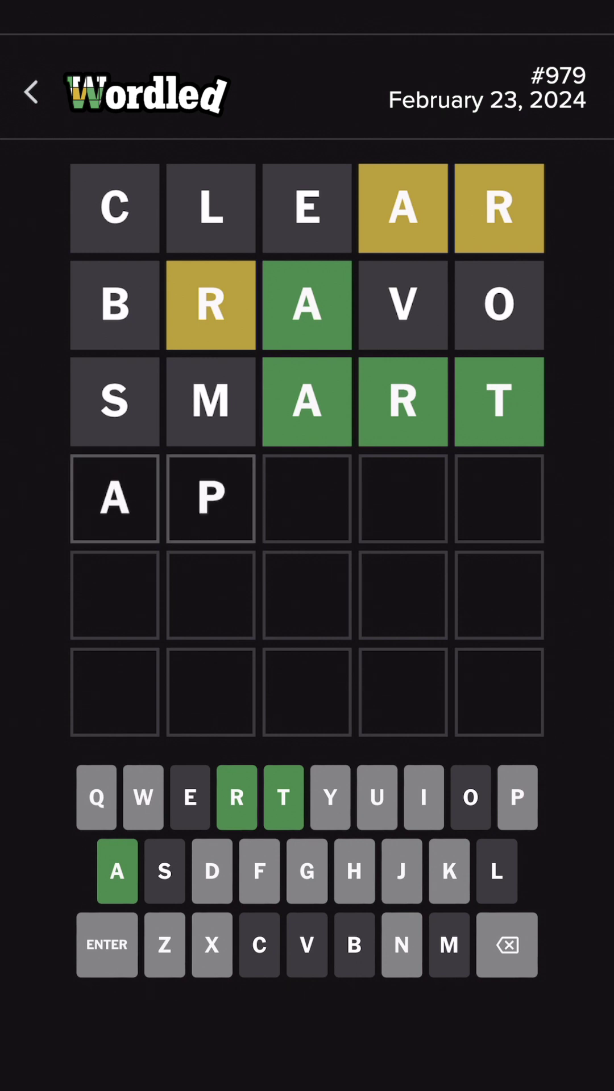
pyautogui.write('art')
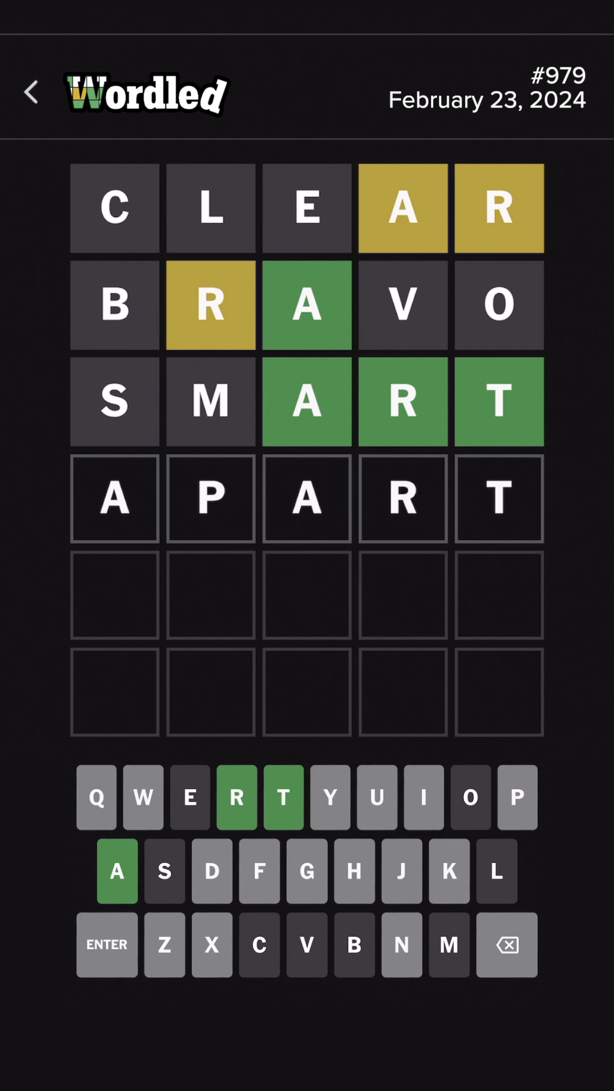
# Step: Enter APART as the fourth guess to solve Wordle #979
pyautogui.press('Return')
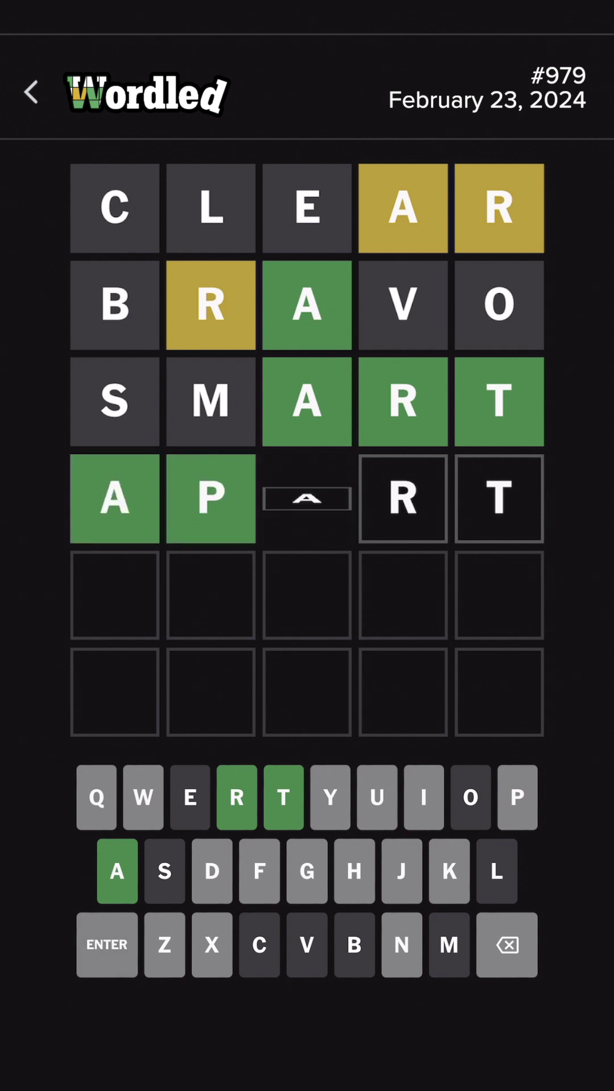